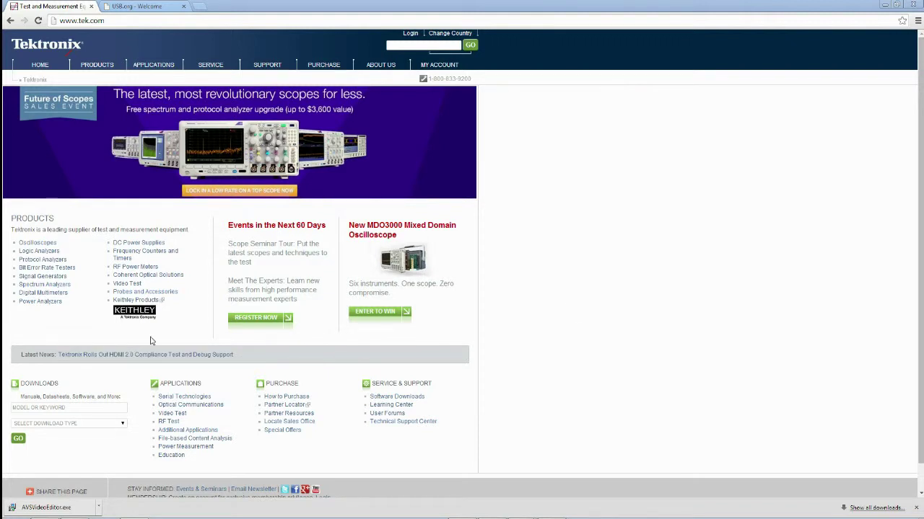
- Search Tektronix downloads for the keyword TDSUSB2, filtered to the Software download type
click(95, 406)
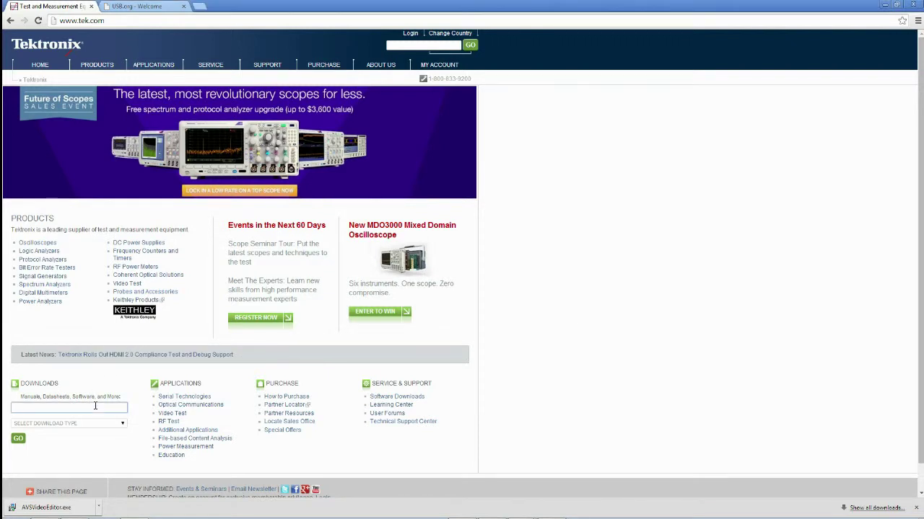
text(tTDSUSB2)
key(Down)
key(Return)
click(45, 423)
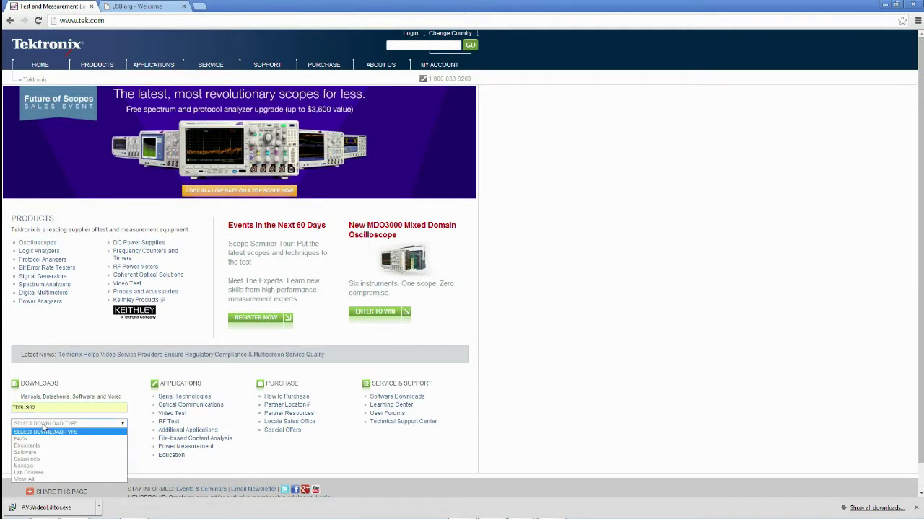
click(36, 452)
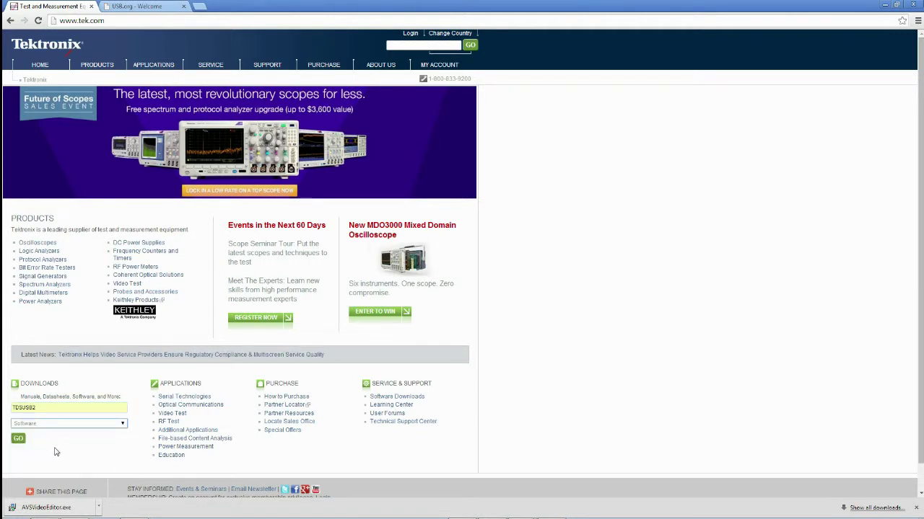
click(19, 441)
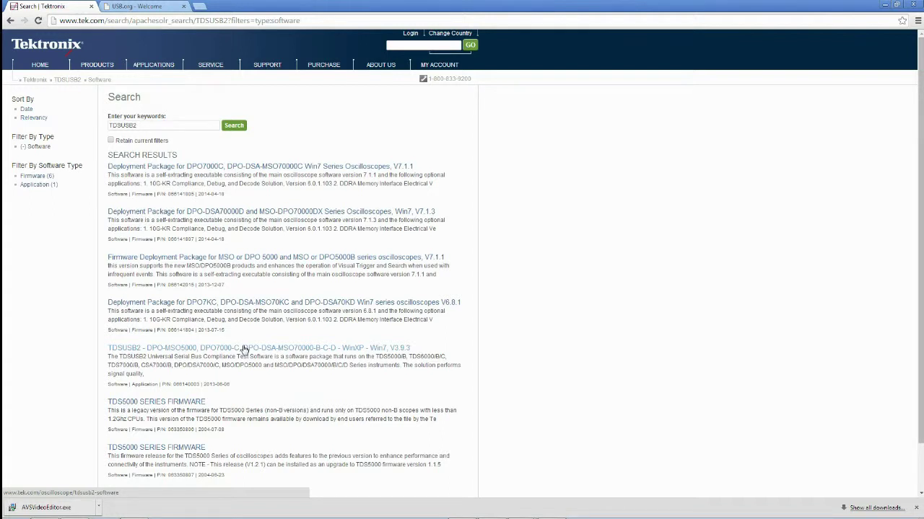
- Open the 'TDSUSB2 - DPO-MSO5000, DPO7000-C... V3.9.3' result's download page
click(245, 349)
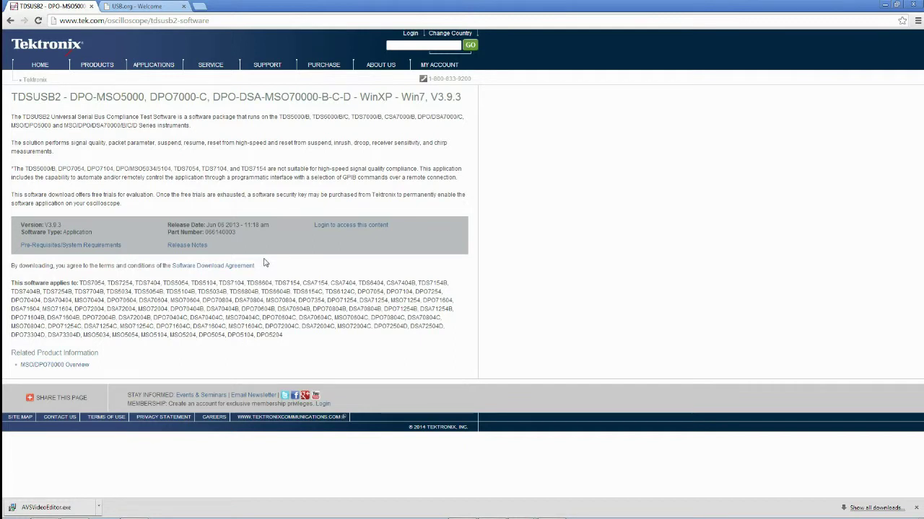
- On USB.org, go through Developers > Tools > USB 2.0 Tools to the USBHSET for EHCI section
click(145, 7)
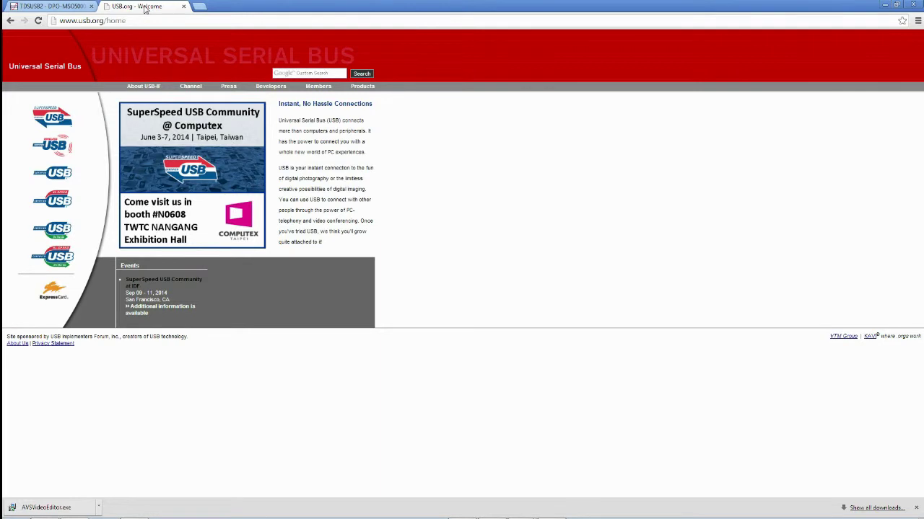
click(279, 88)
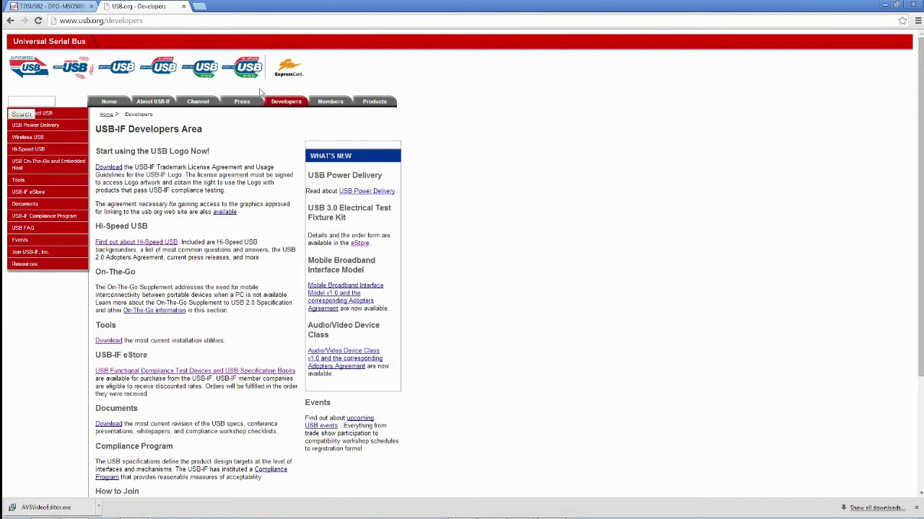
click(18, 180)
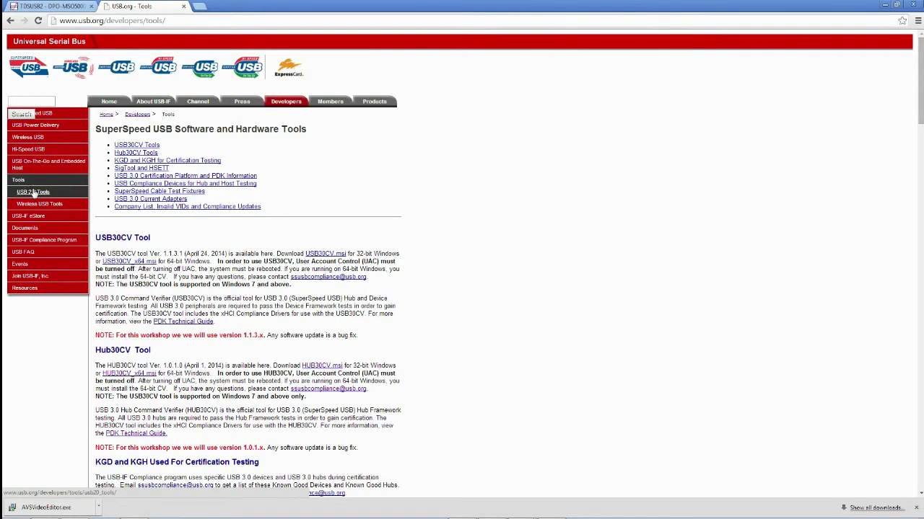
click(34, 194)
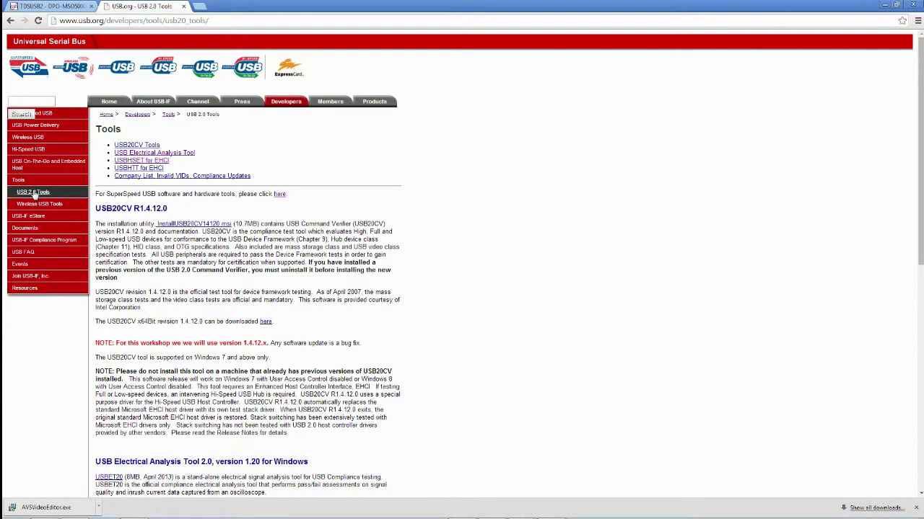
click(162, 164)
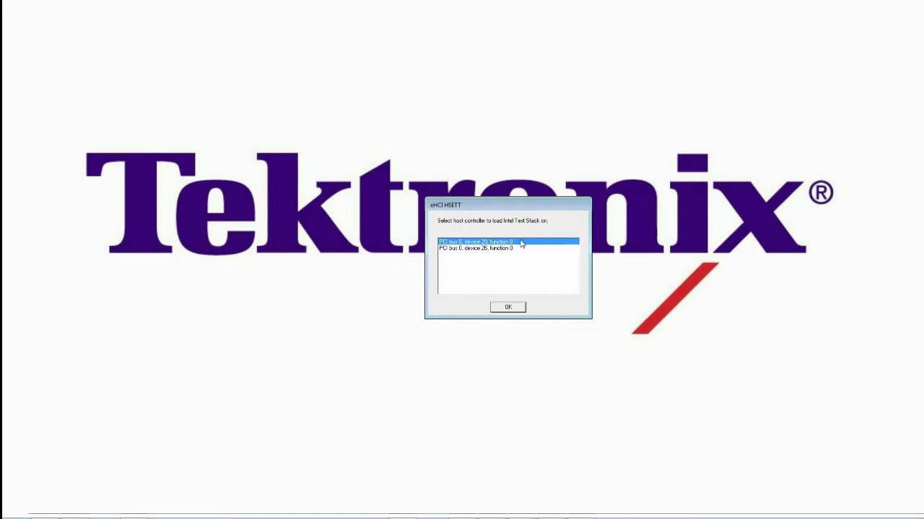
- Load the Intel Test Stack on PCI bus 0, device 29, function 0
click(509, 307)
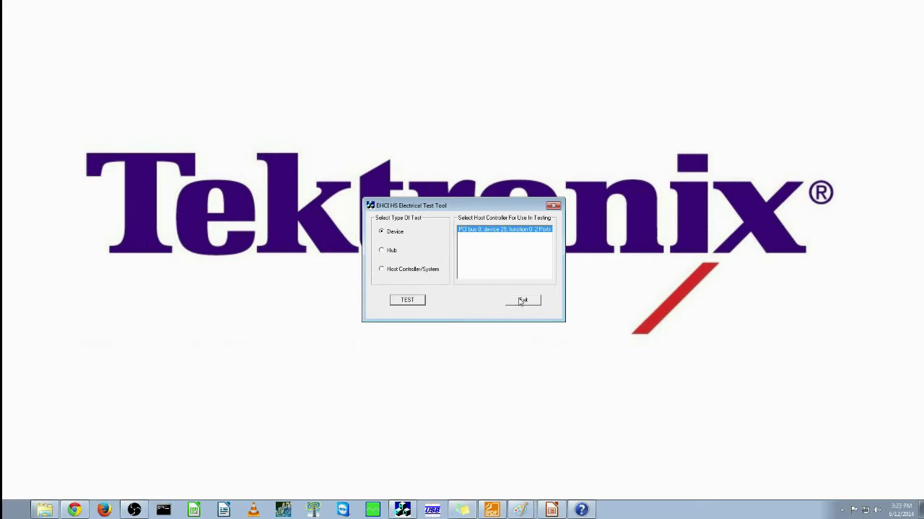
- Start Device testing and select the VID 0x1221 device at Address 2, Port 1
click(407, 301)
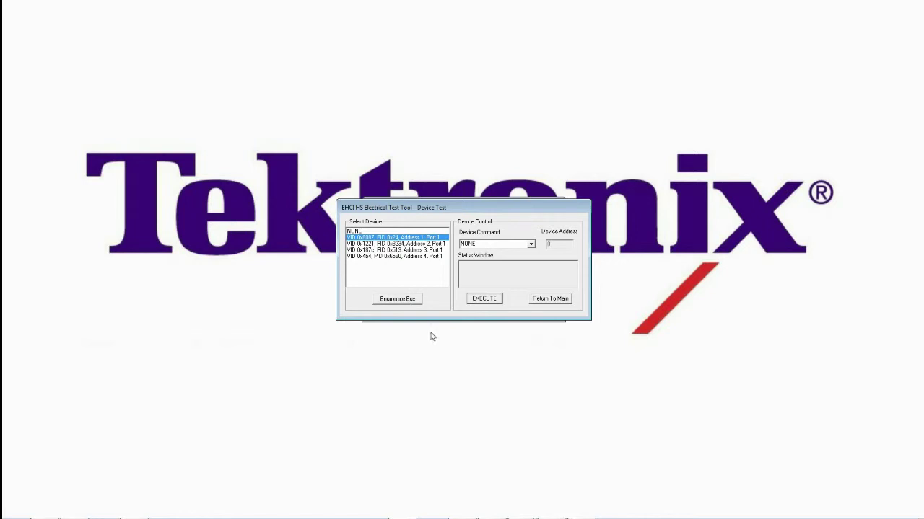
click(410, 246)
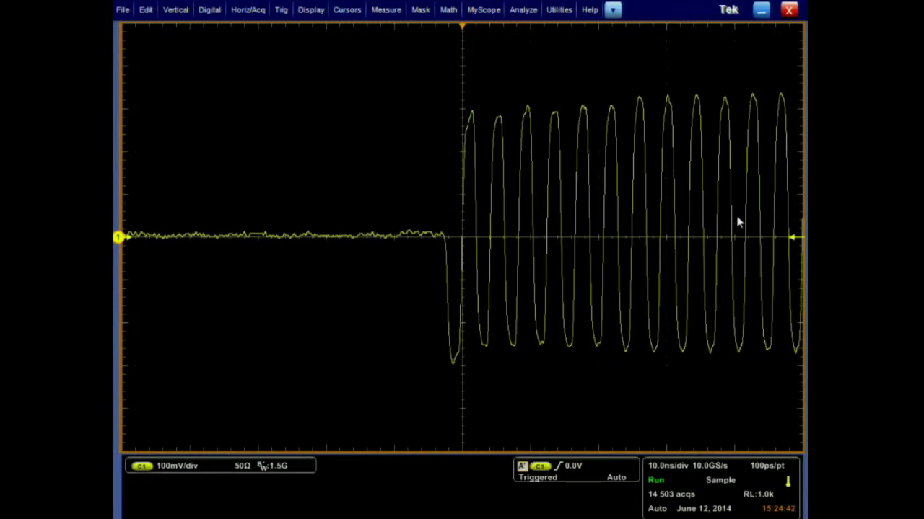
- Launch Analyze > USB2.0 Test Package and configure the Packet Parameter measurement
click(525, 10)
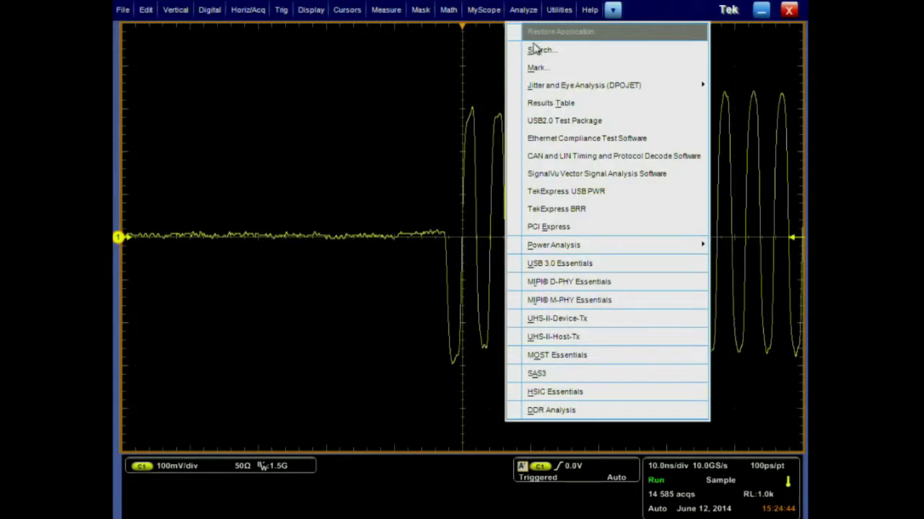
click(543, 122)
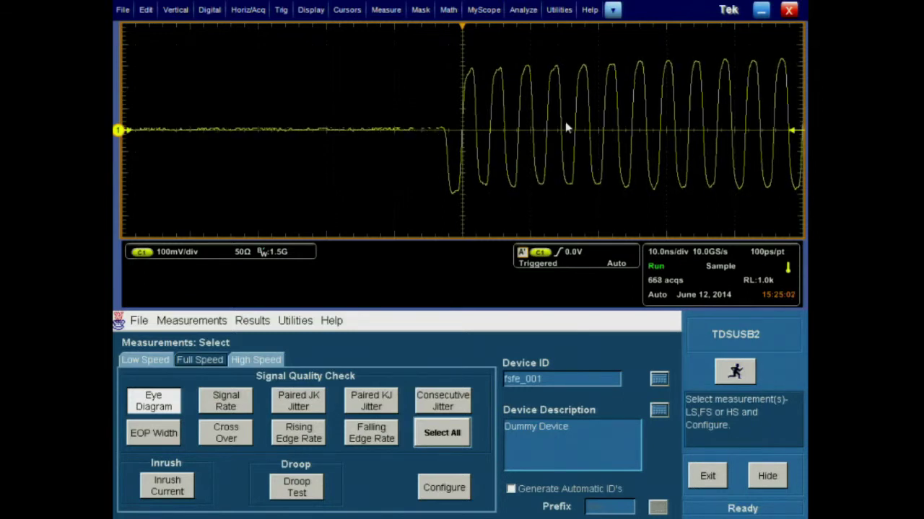
click(266, 361)
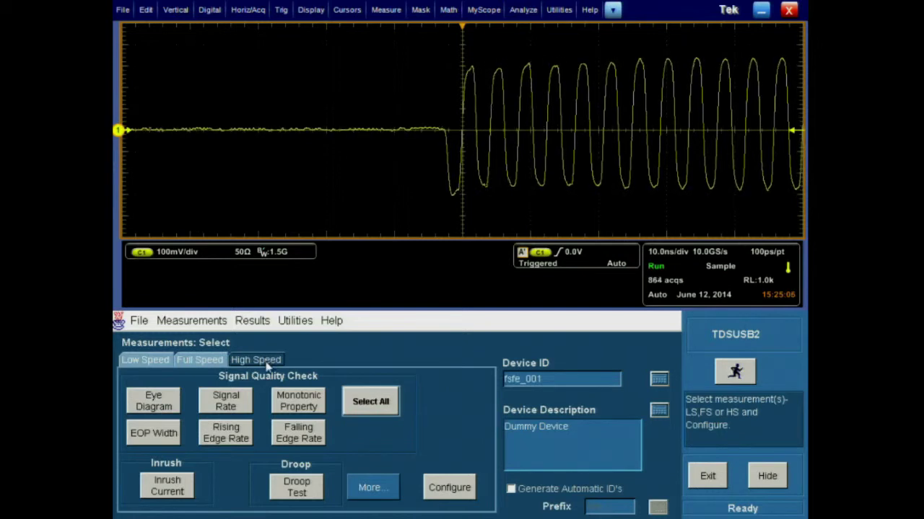
click(370, 488)
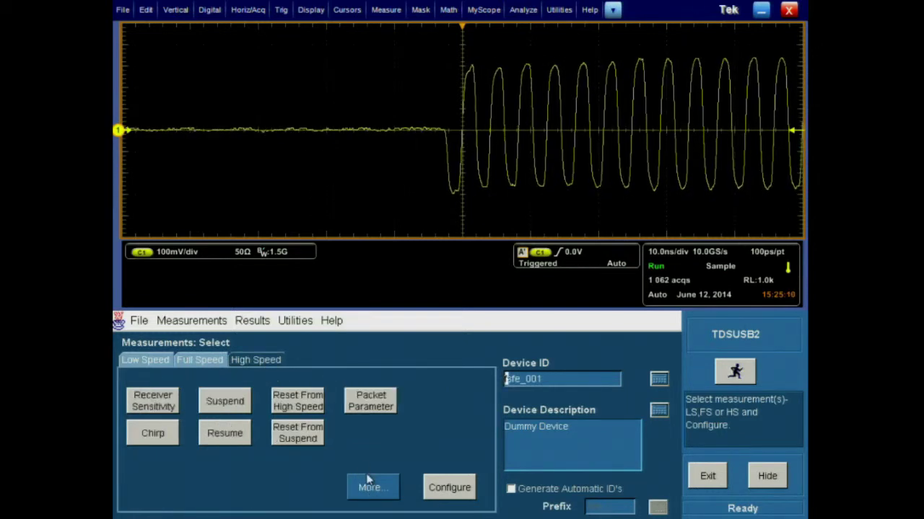
click(361, 405)
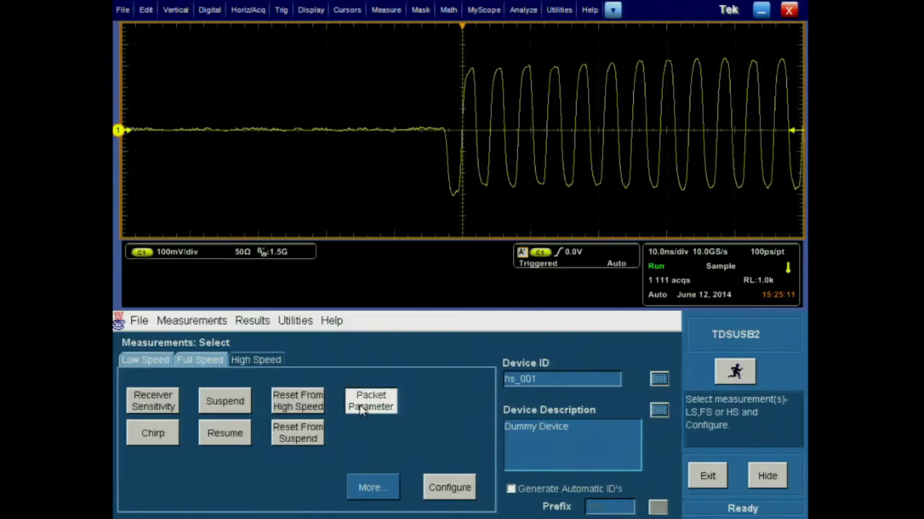
click(448, 488)
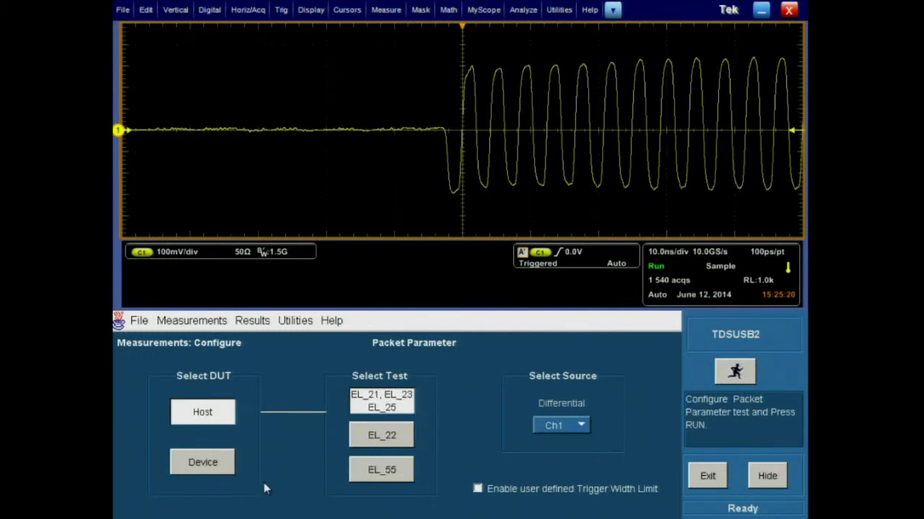
- Set the DUT to Device and run the Packet Parameter test
click(212, 468)
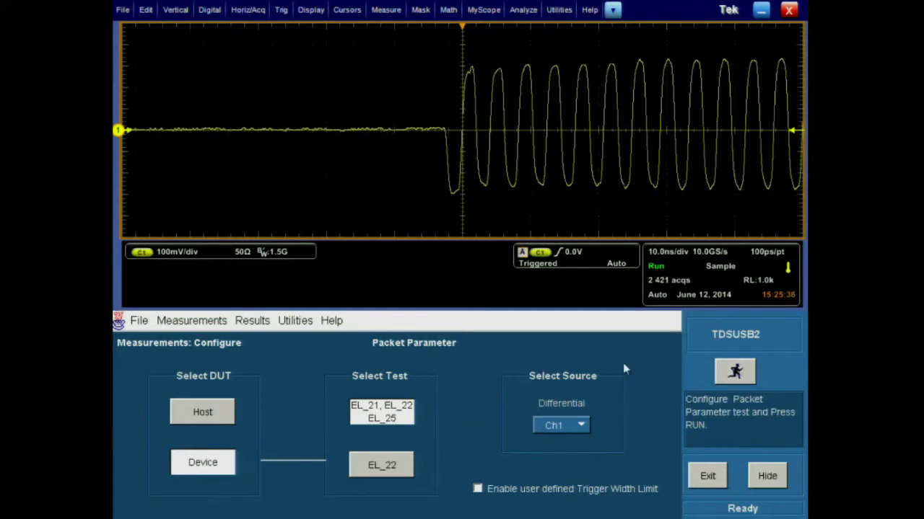
click(735, 370)
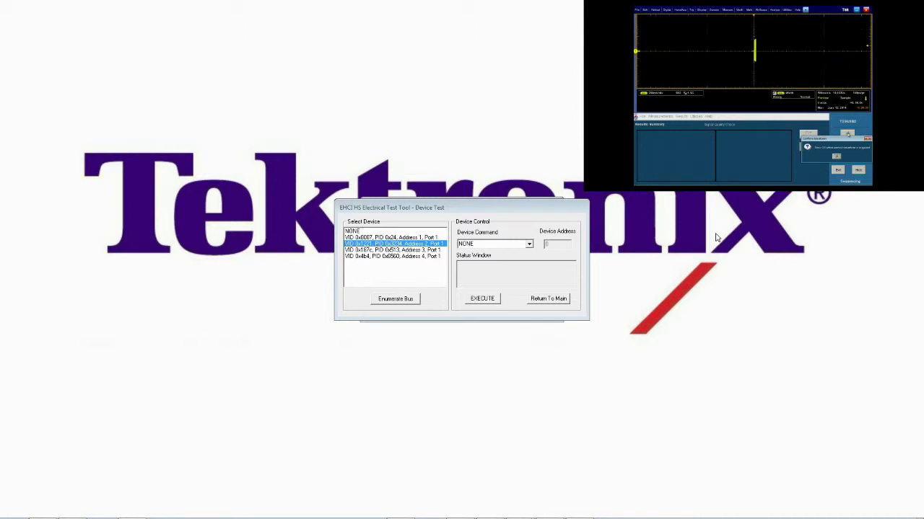
- Execute the SINGLE STEP SET FEATURE device command on the selected device
click(529, 244)
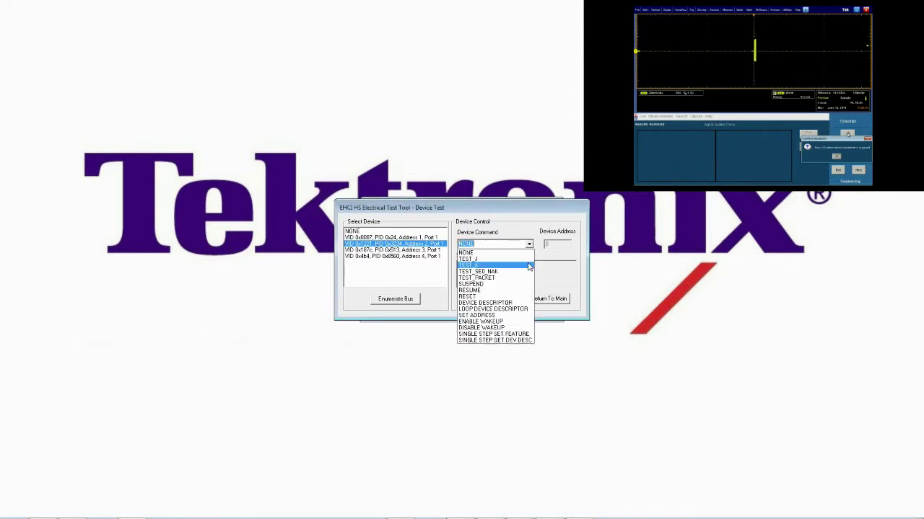
click(509, 334)
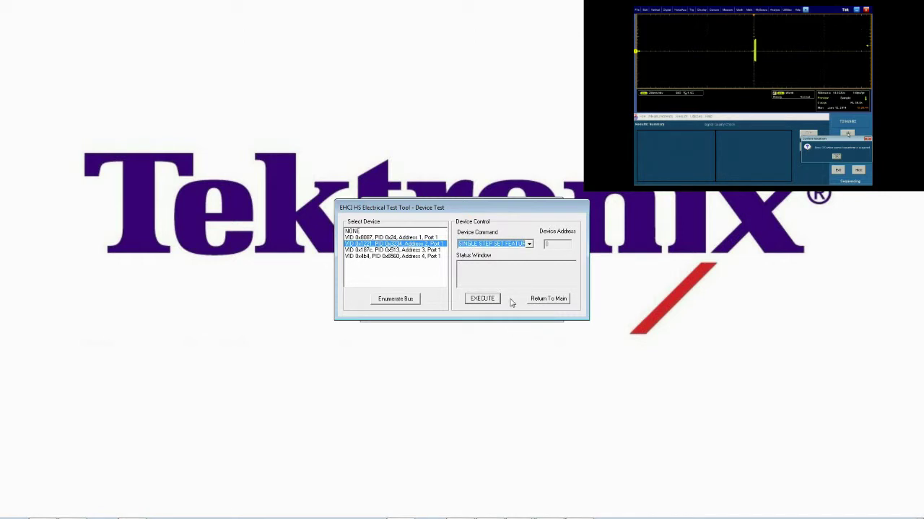
click(477, 301)
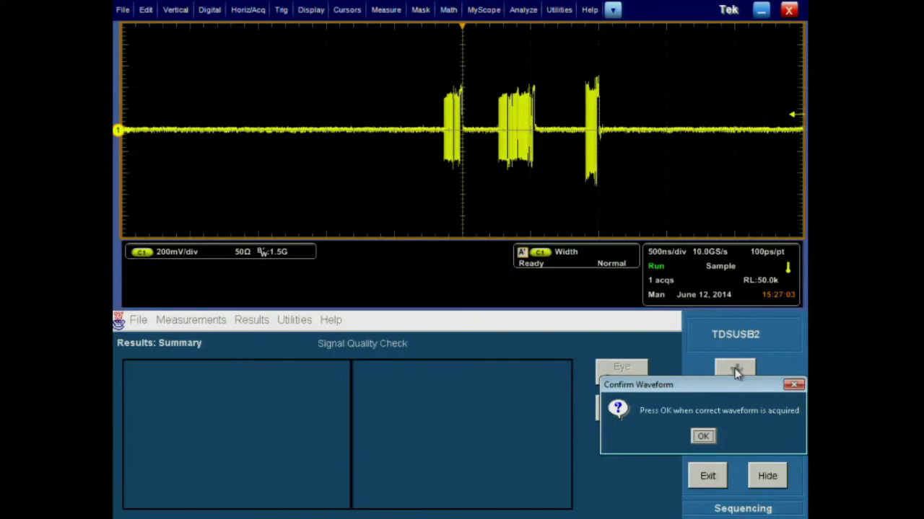
- Confirm the captured waveform as correct in the Confirm Waveform dialog
click(713, 441)
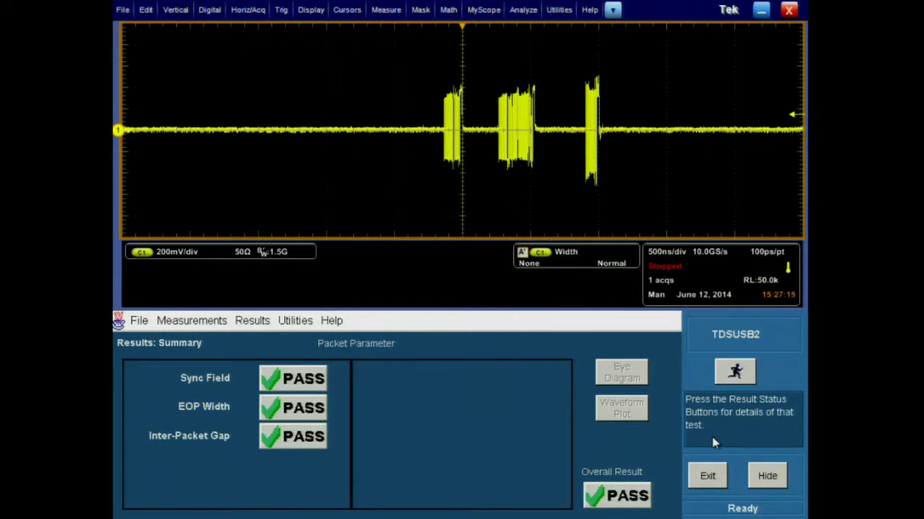
click(303, 380)
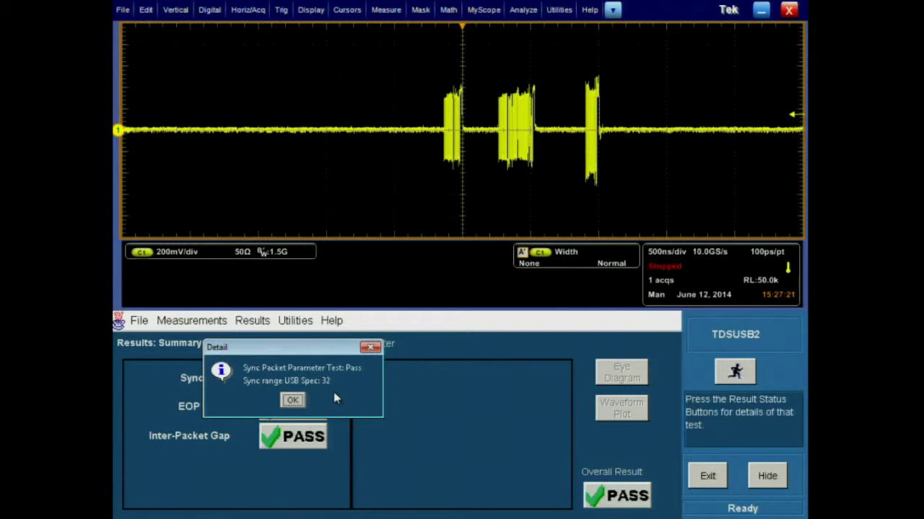
click(305, 401)
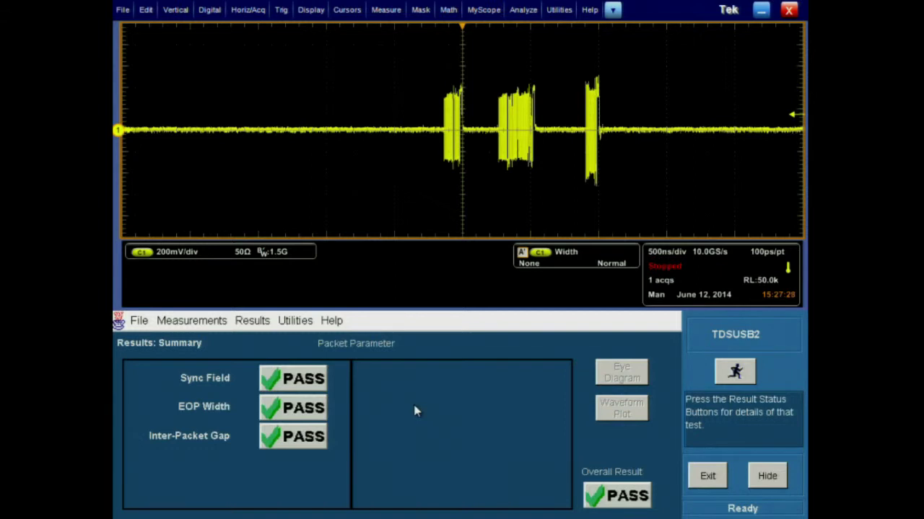
- Restrict the packet parameter configuration to the EL_22 test and run a new acquisition
click(217, 323)
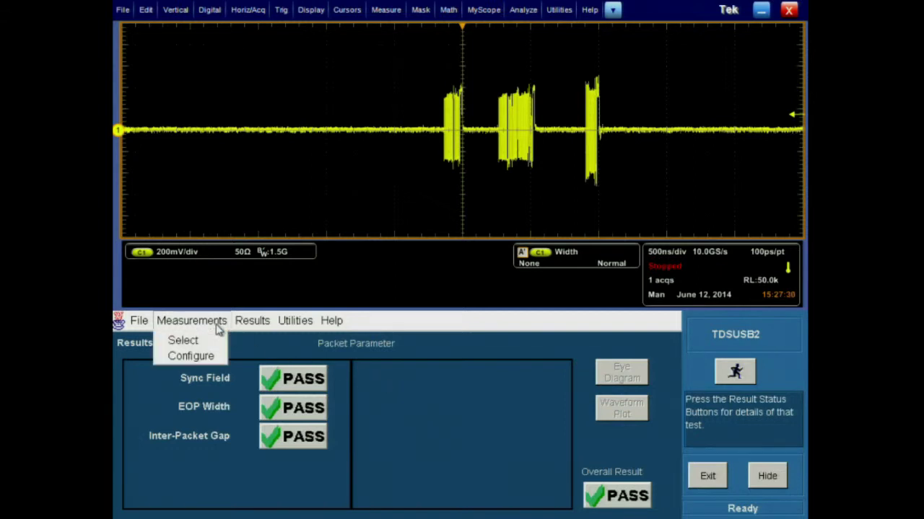
click(191, 356)
click(375, 469)
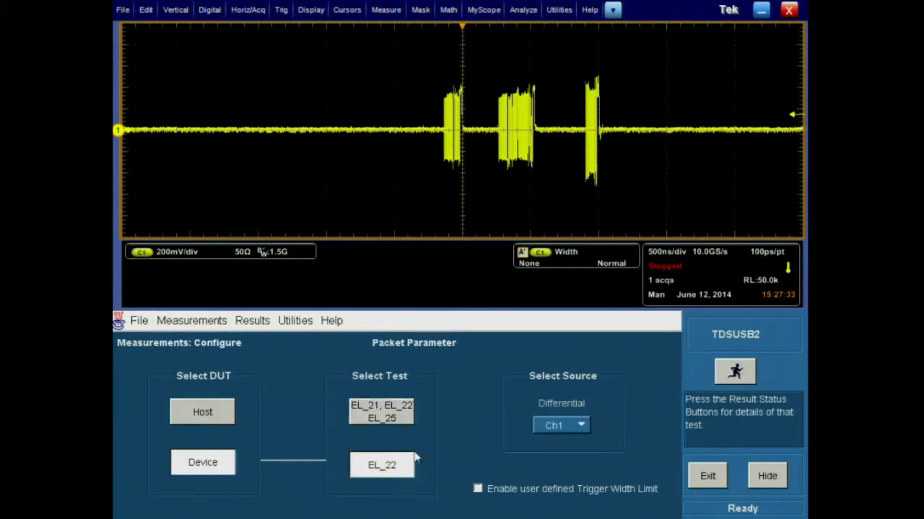
click(735, 373)
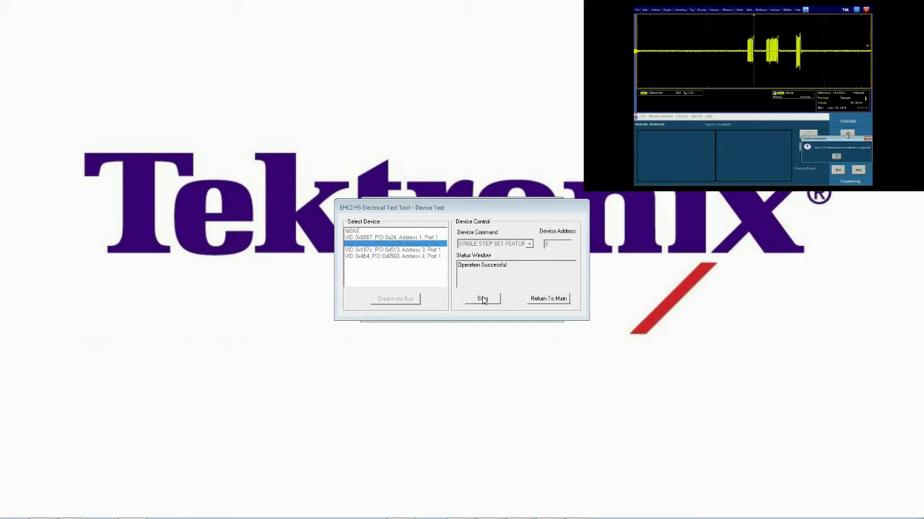
- Advance SINGLE STEP SET FEATURE to its next step so the scope captures a second burst
click(483, 299)
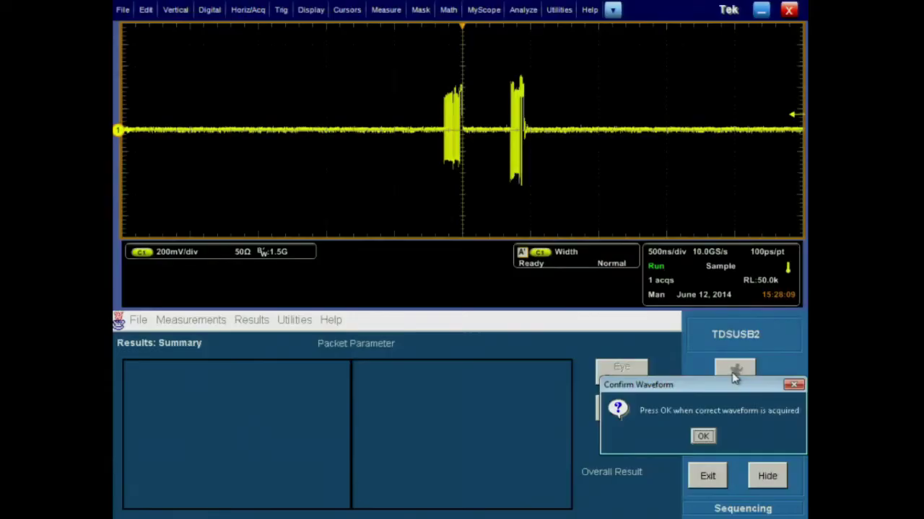
- Confirm the new capture so EL_22 Inter-Packet Gap and the overall result report PASS
click(703, 436)
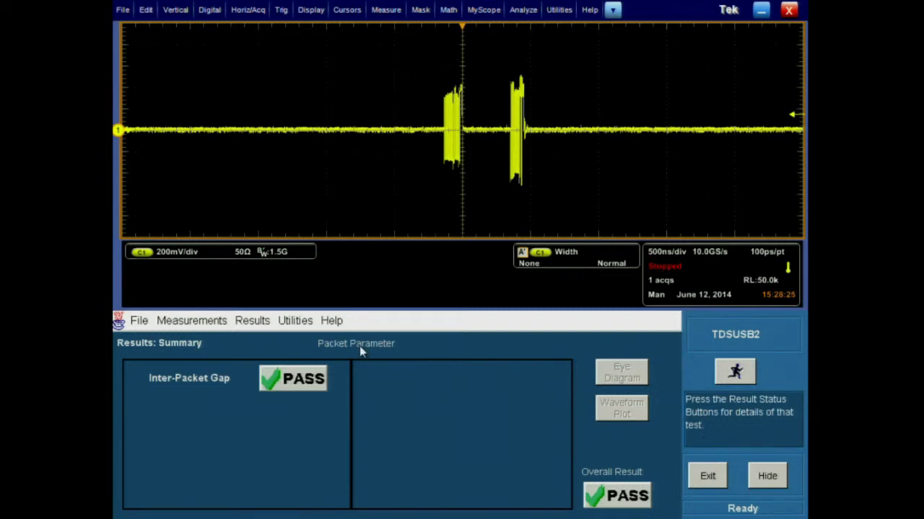
- View the Utilities > Report Generator format and file name, then return to Results > Summary
click(297, 322)
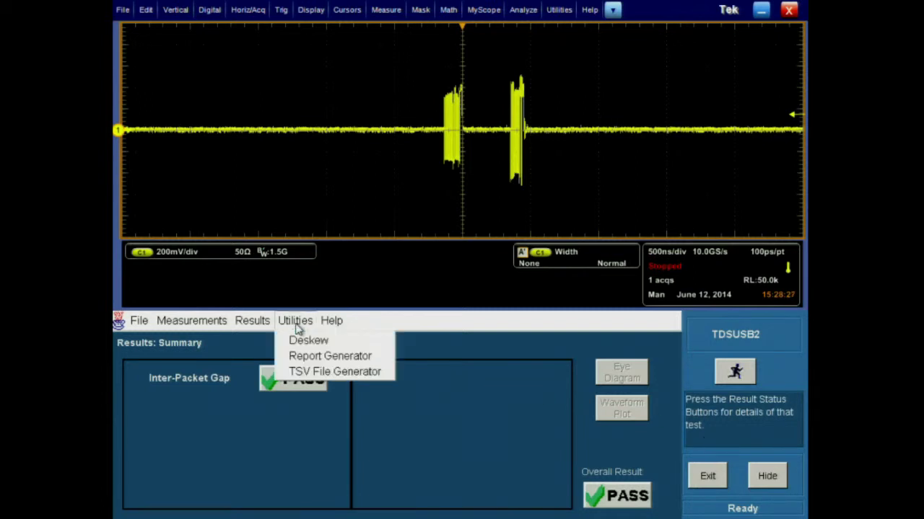
click(323, 357)
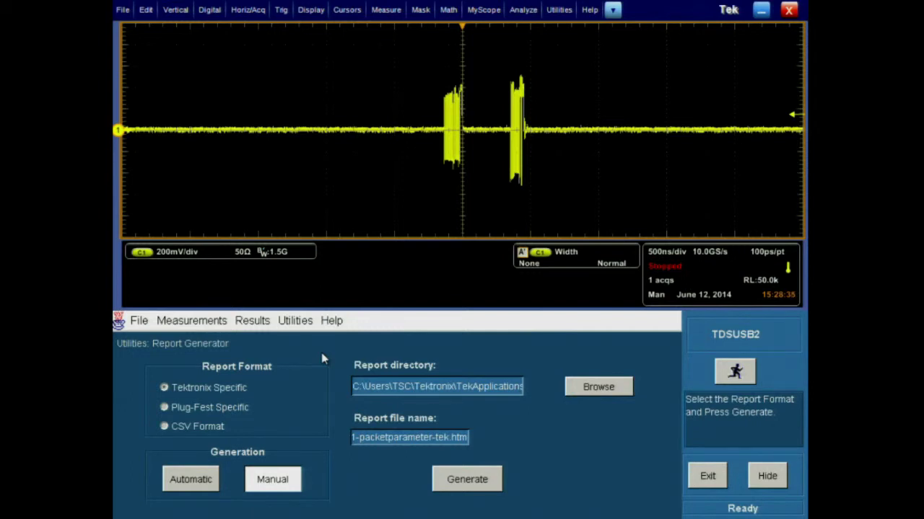
click(258, 322)
click(260, 342)
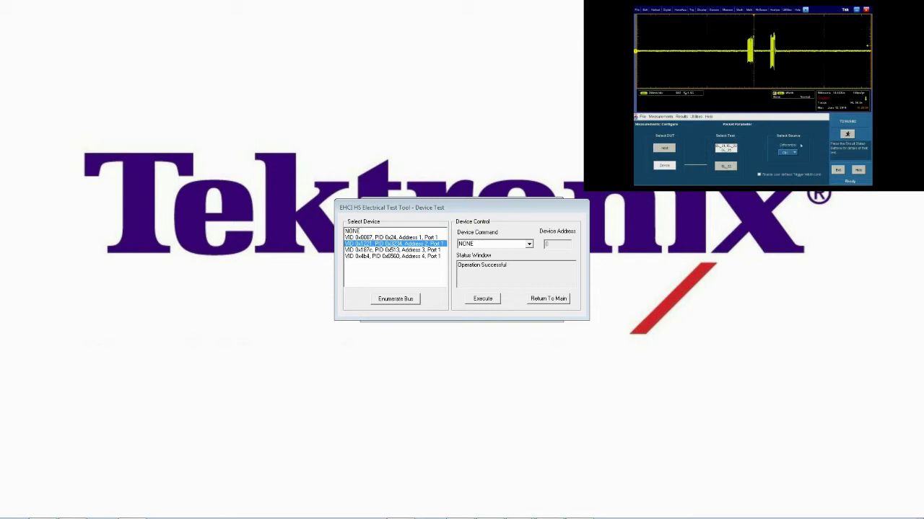
- Start a new scope acquisition and execute SINGLE STEP SET FEATURE from the Device Command list
click(846, 134)
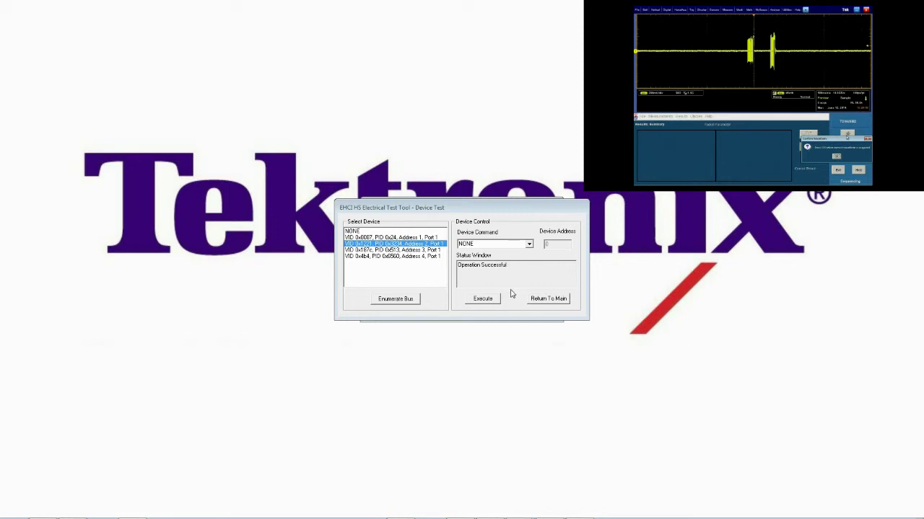
click(529, 245)
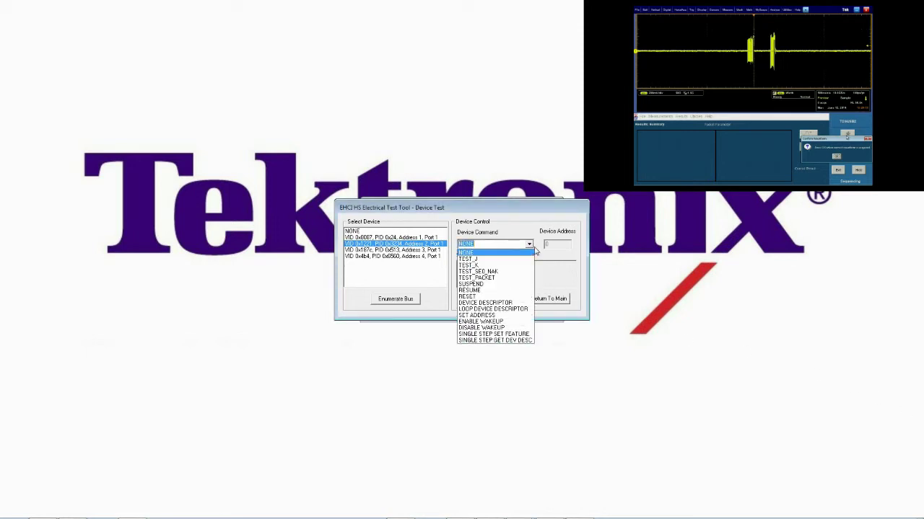
click(517, 335)
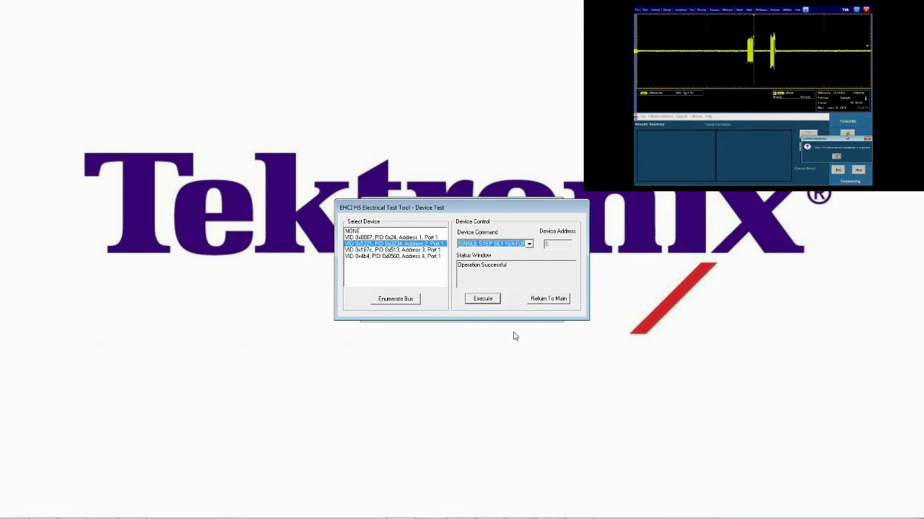
click(487, 302)
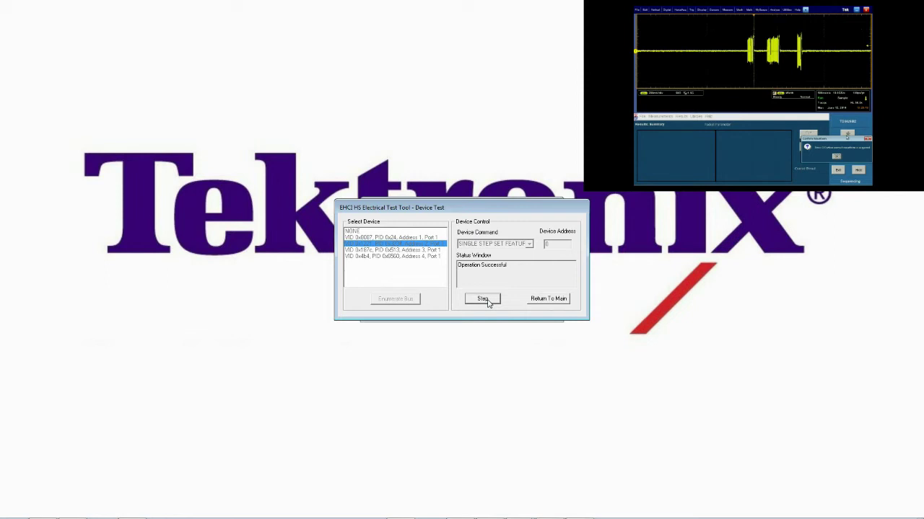
- Complete the pending SINGLE STEP SET FEATURE step, then execute it again for a third burst
click(488, 302)
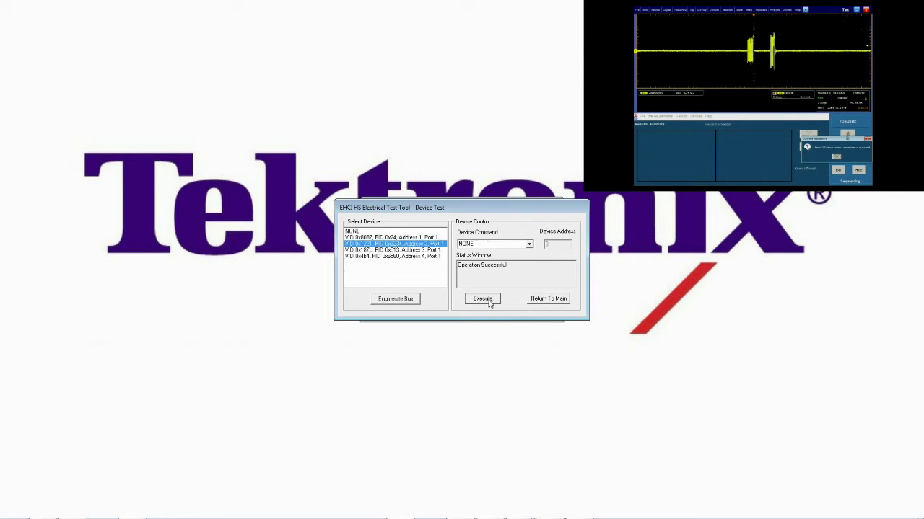
click(529, 246)
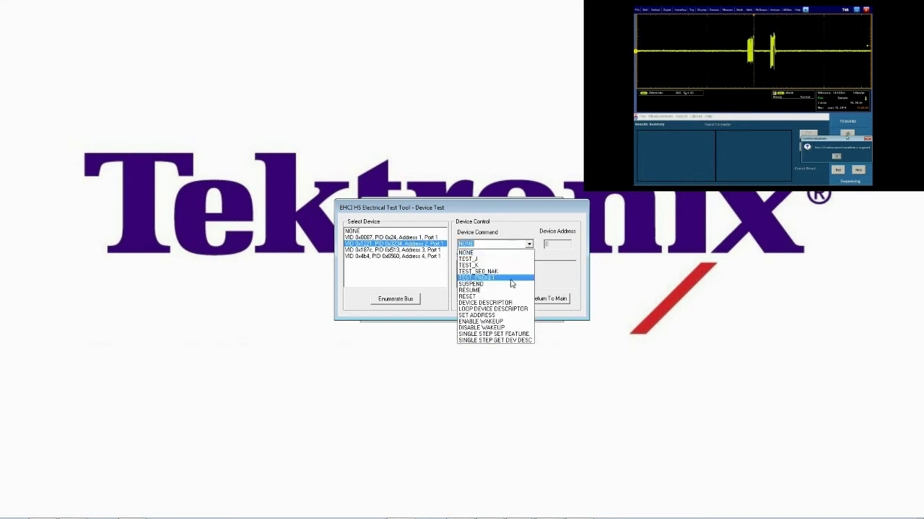
click(517, 336)
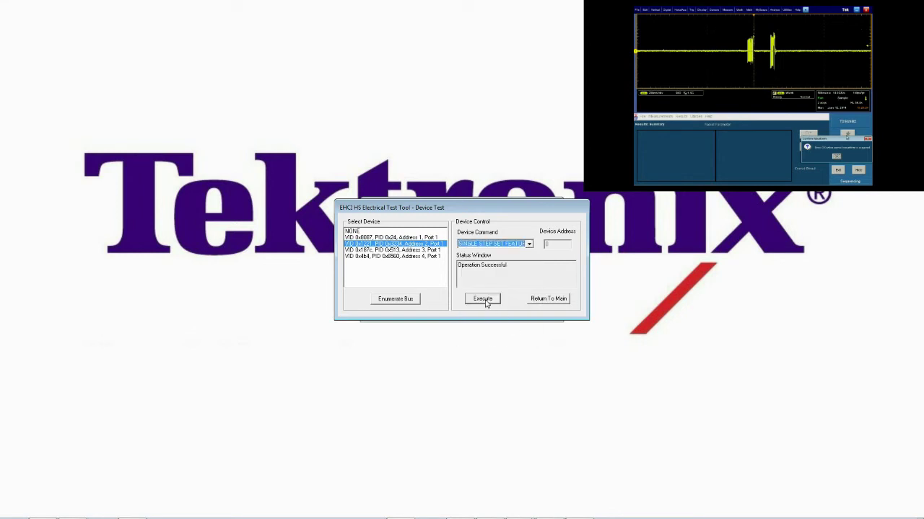
click(486, 302)
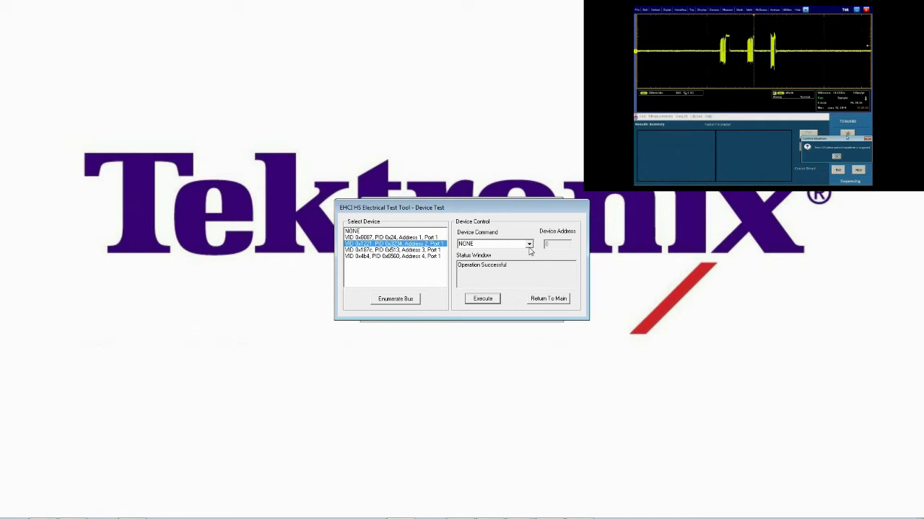